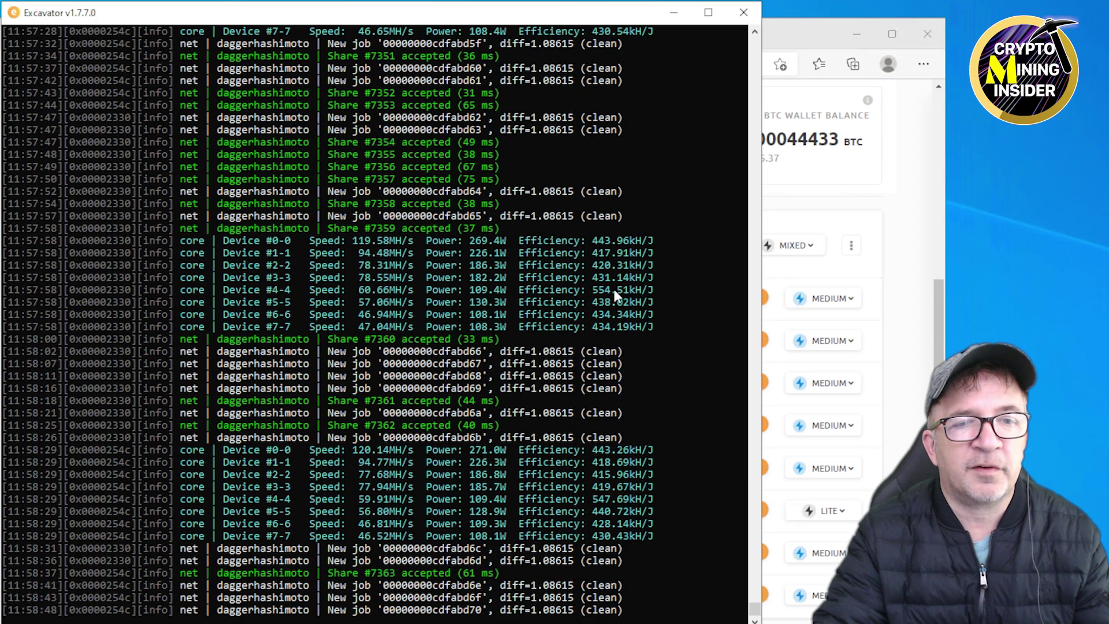
Review the status, temperatures, power and profitability of myExcavator1 and its GPUs in the NiceHash rig manager.
left_click(906, 144)
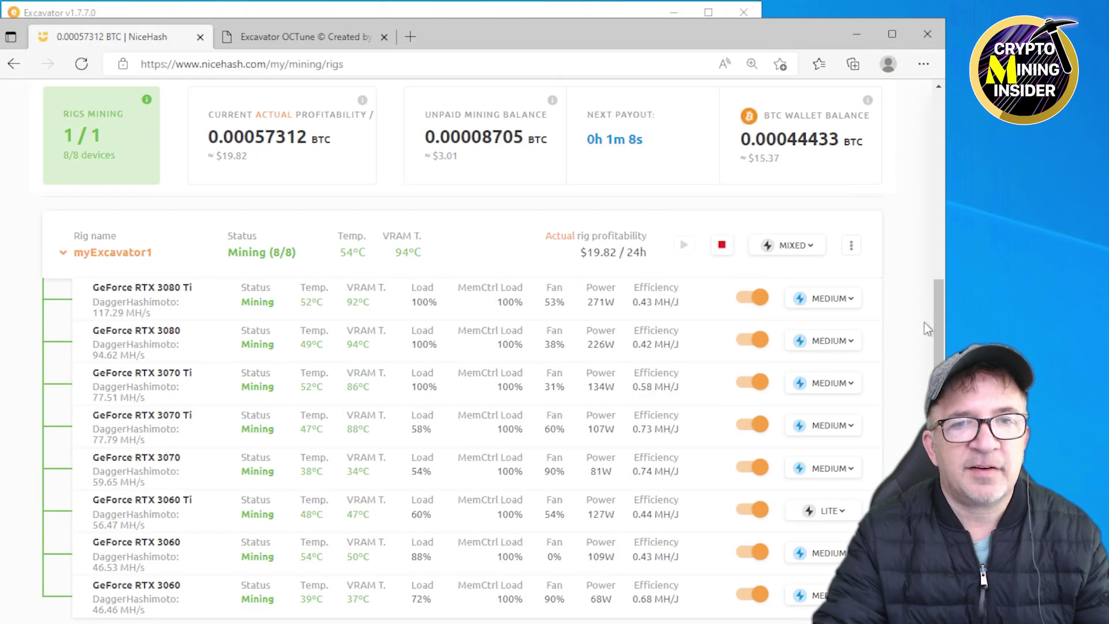
left_click_drag(937, 330, 938, 316)
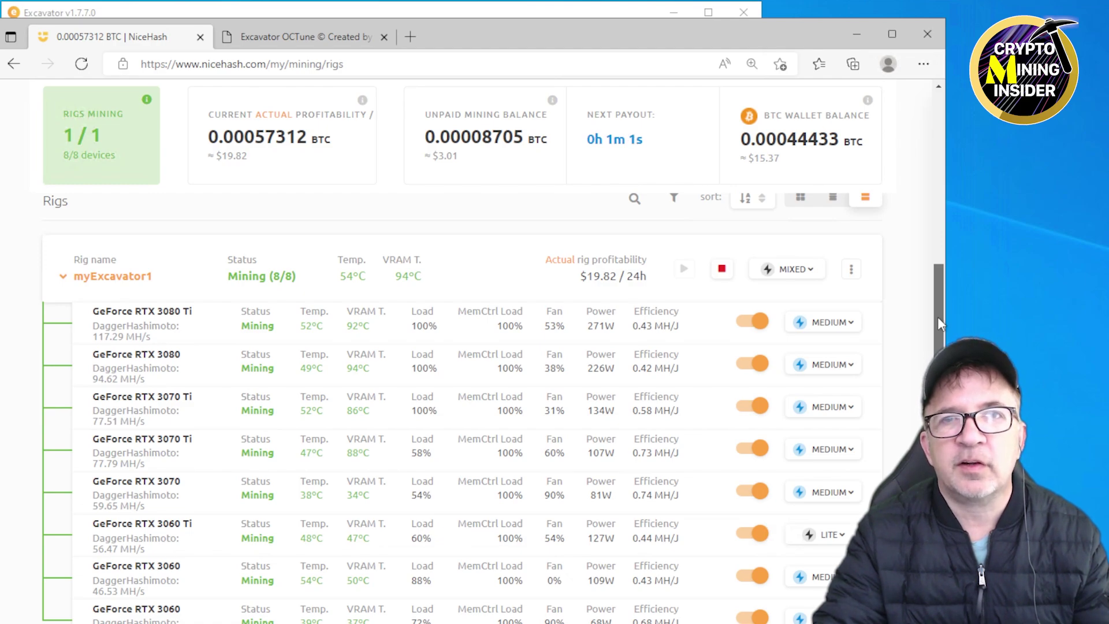
left_click_drag(937, 316, 937, 344)
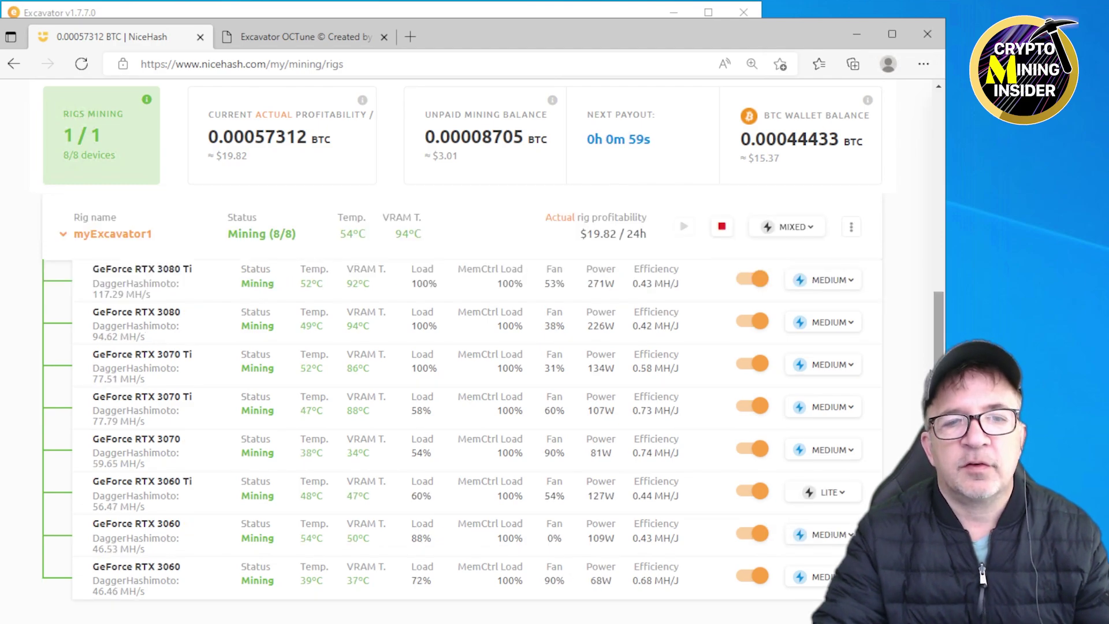
scroll(915, 277, "up", 4)
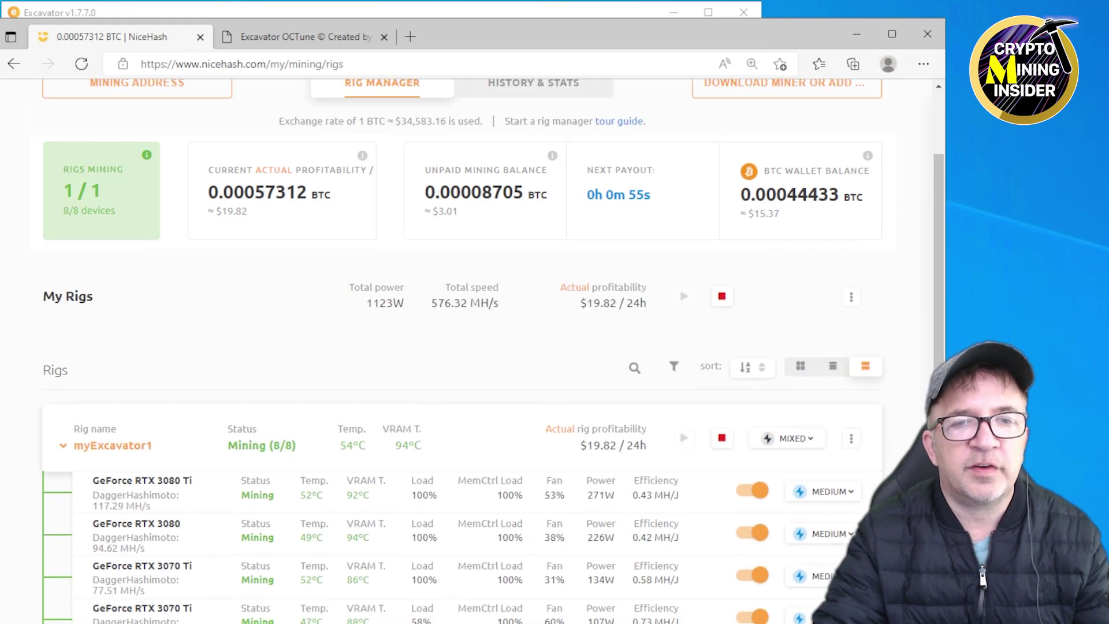
scroll(849, 507, "down", 3)
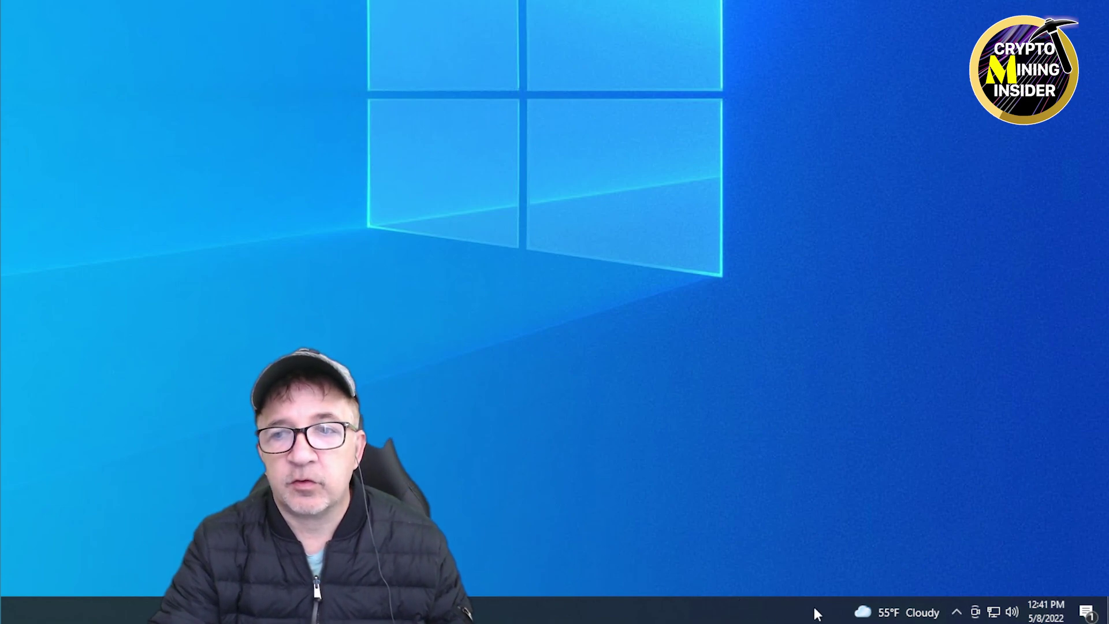
Open the OCTune page from the NiceHash QuickMiner running in the background.
left_click(958, 614)
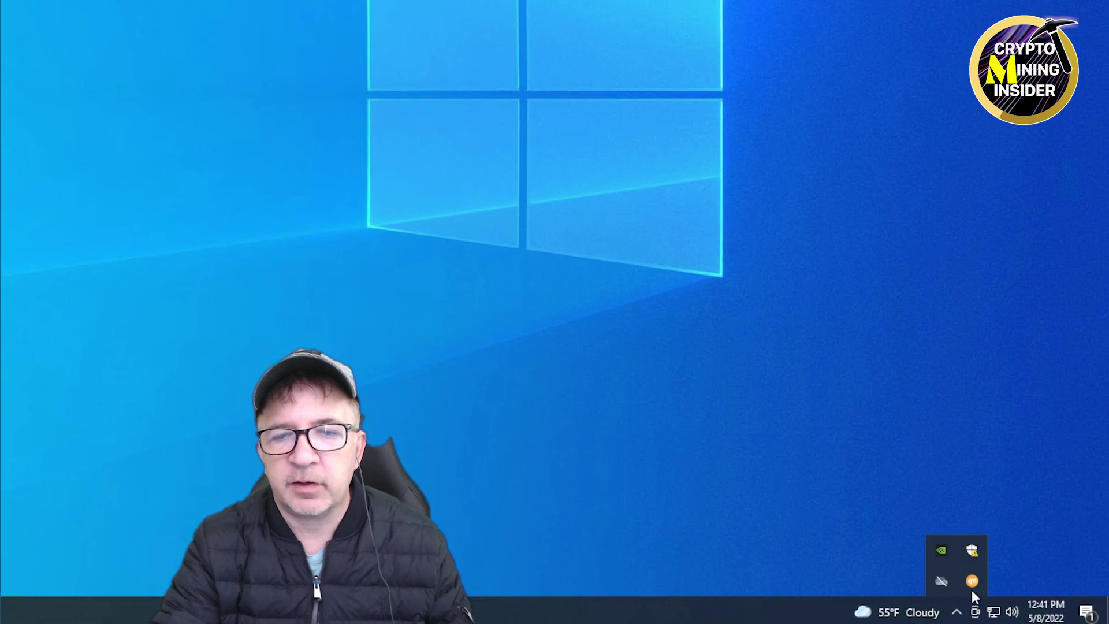
right_click(972, 580)
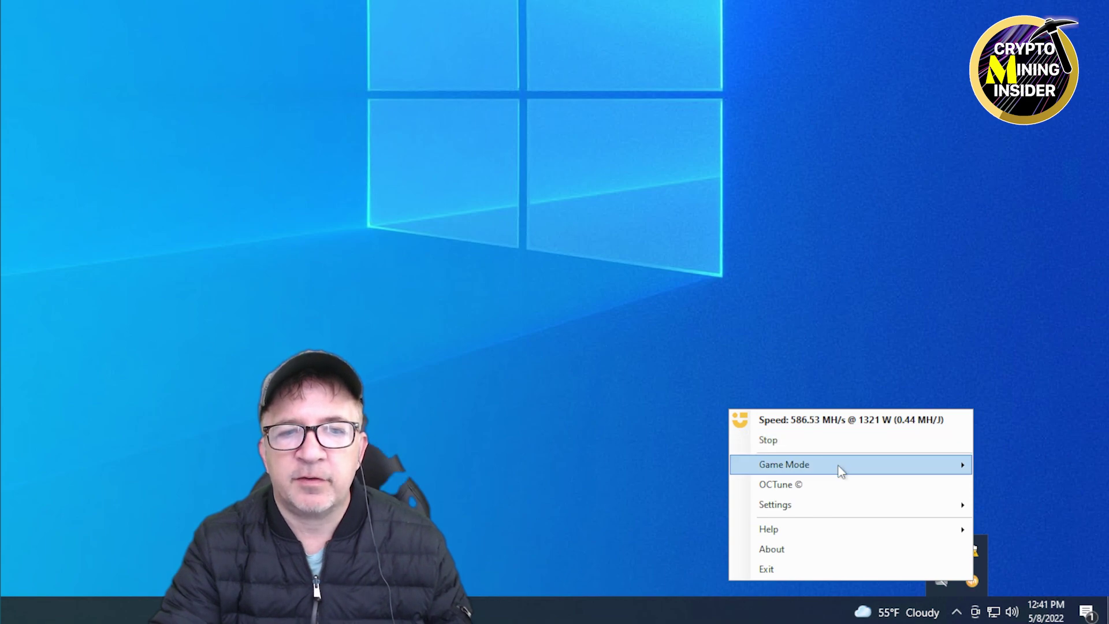
mouse_move(840, 469)
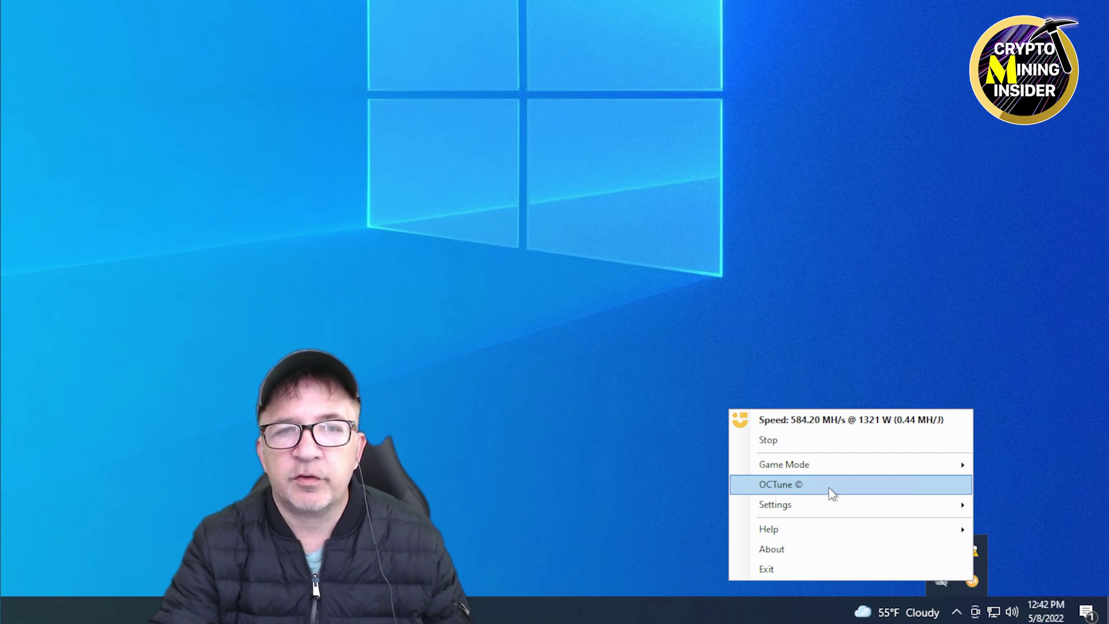
left_click(829, 488)
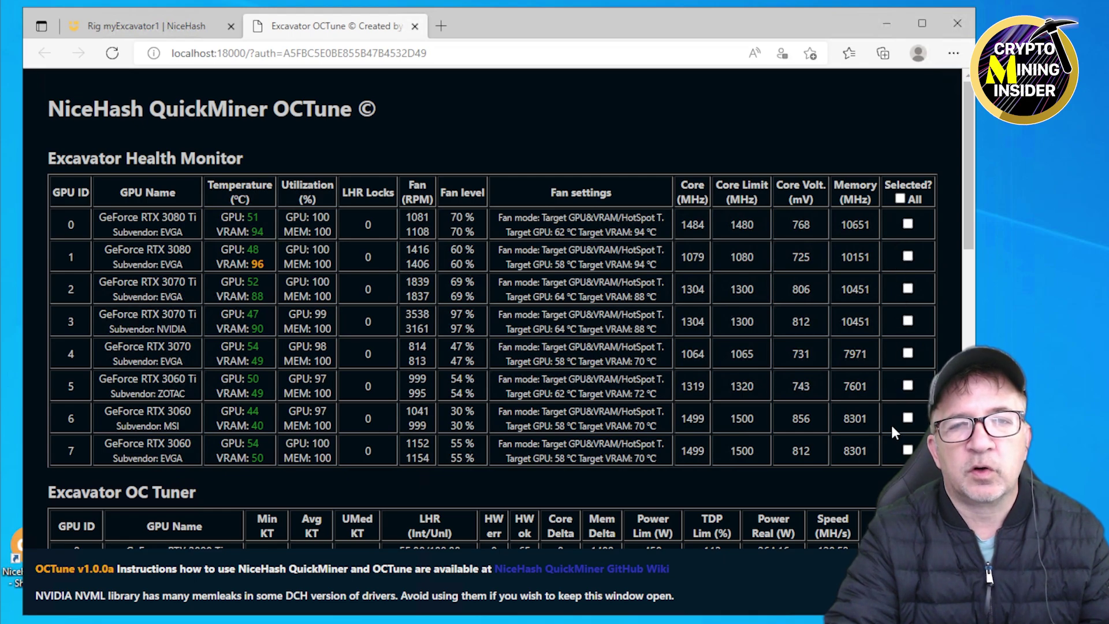
Examine the OCTune health monitor, OC tuner table, general options, fan management and overclocking sections.
scroll(935, 287, "down", 7)
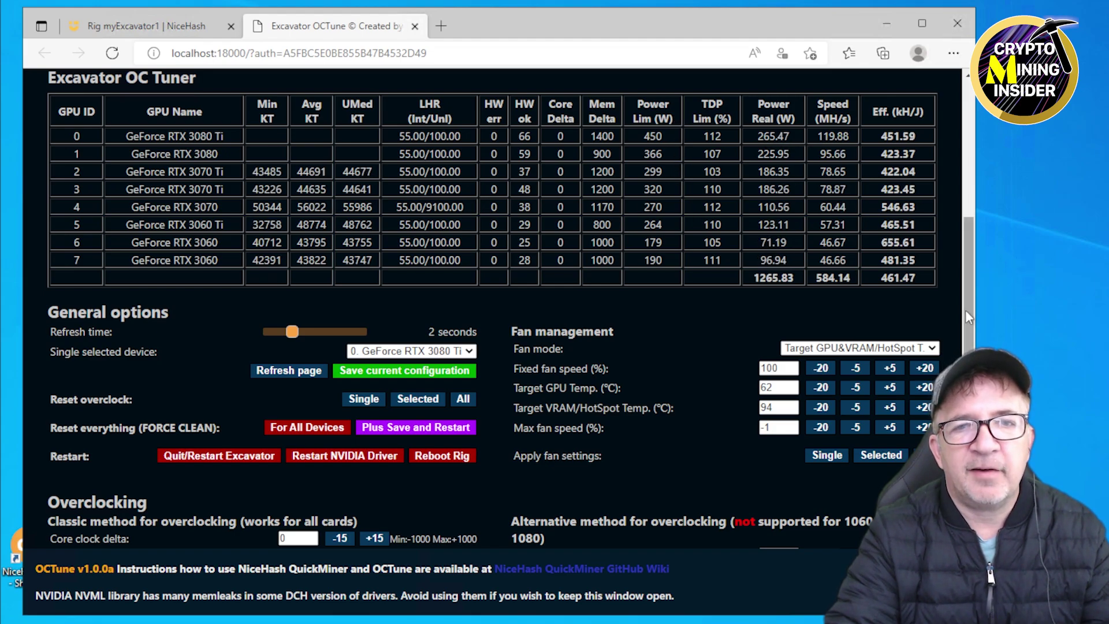
scroll(956, 264, "up", 1)
scroll(956, 264, "up", 5)
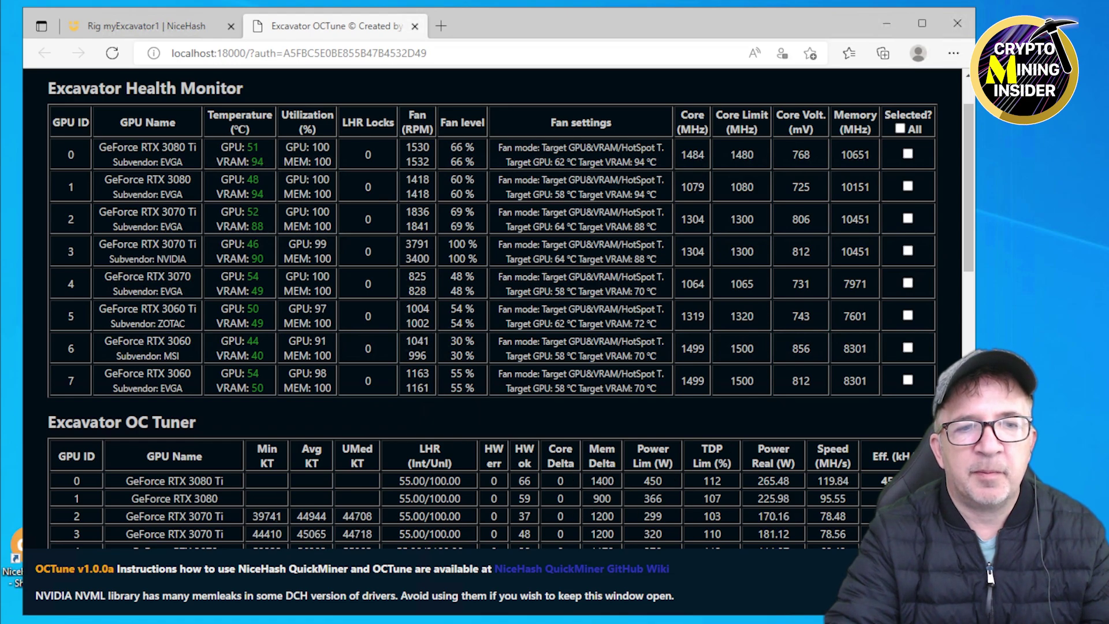
left_click_drag(965, 241, 978, 432)
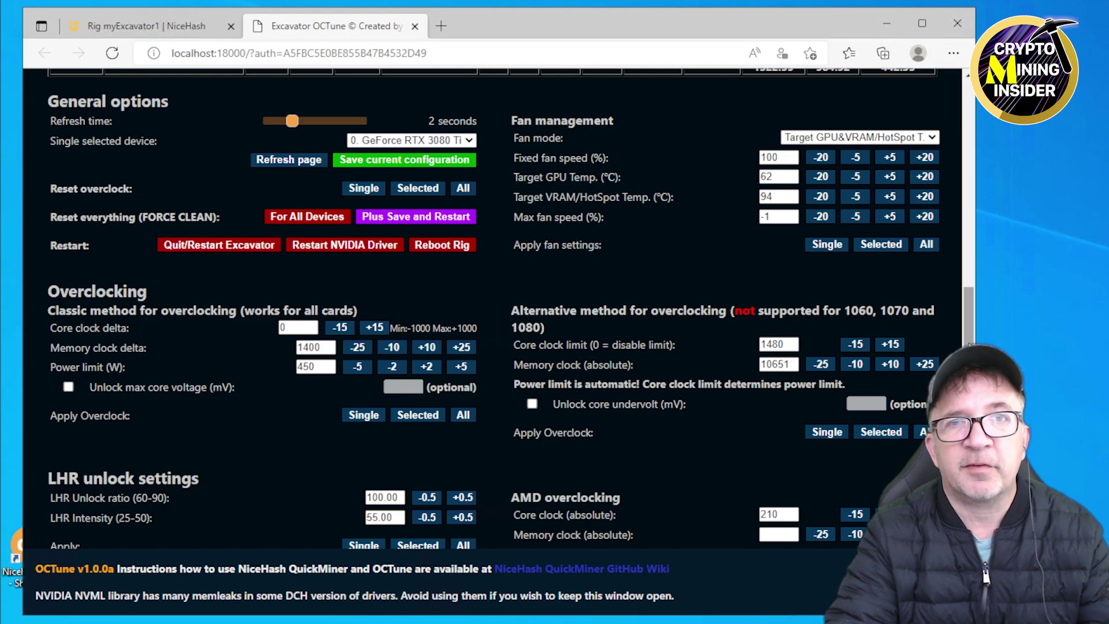
mouse_move(969, 345)
left_mouse_down()
mouse_move(969, 282)
mouse_move(912, 100)
left_mouse_up()
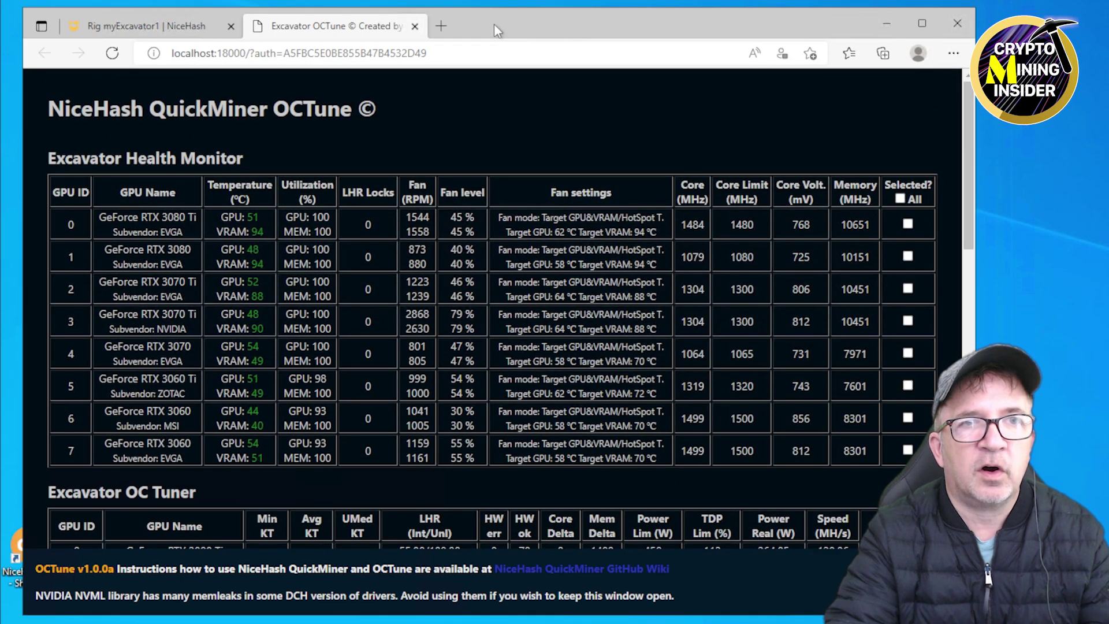
Shift the browser window aside, check the per-device speeds in the Excavator console, and return to the browser.
left_click_drag(498, 23, 570, 26)
left_click(66, 150)
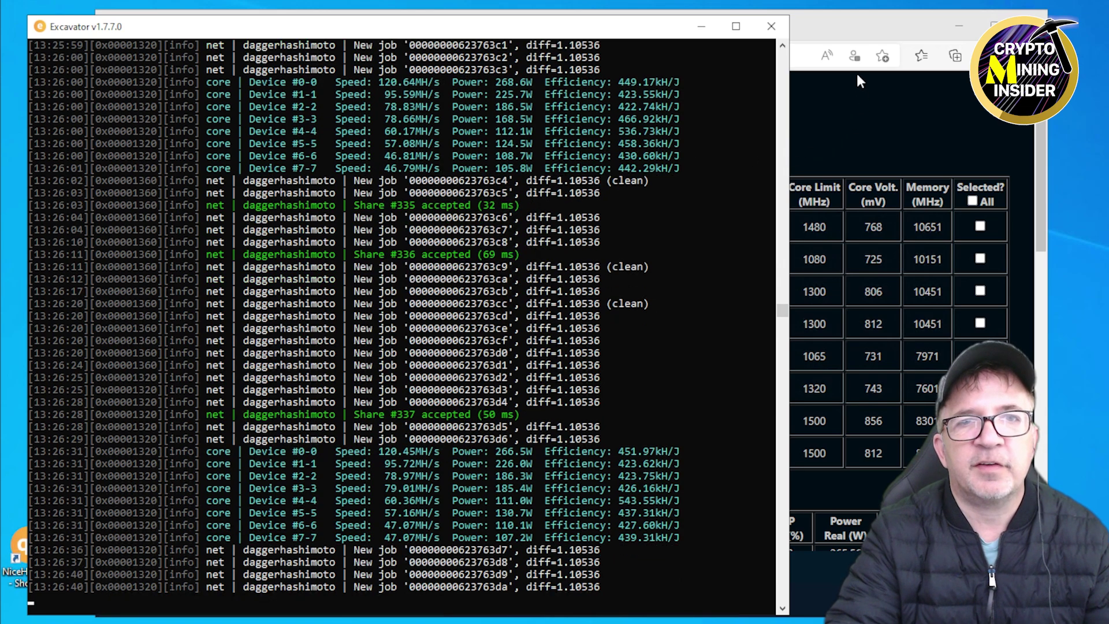
left_click(840, 27)
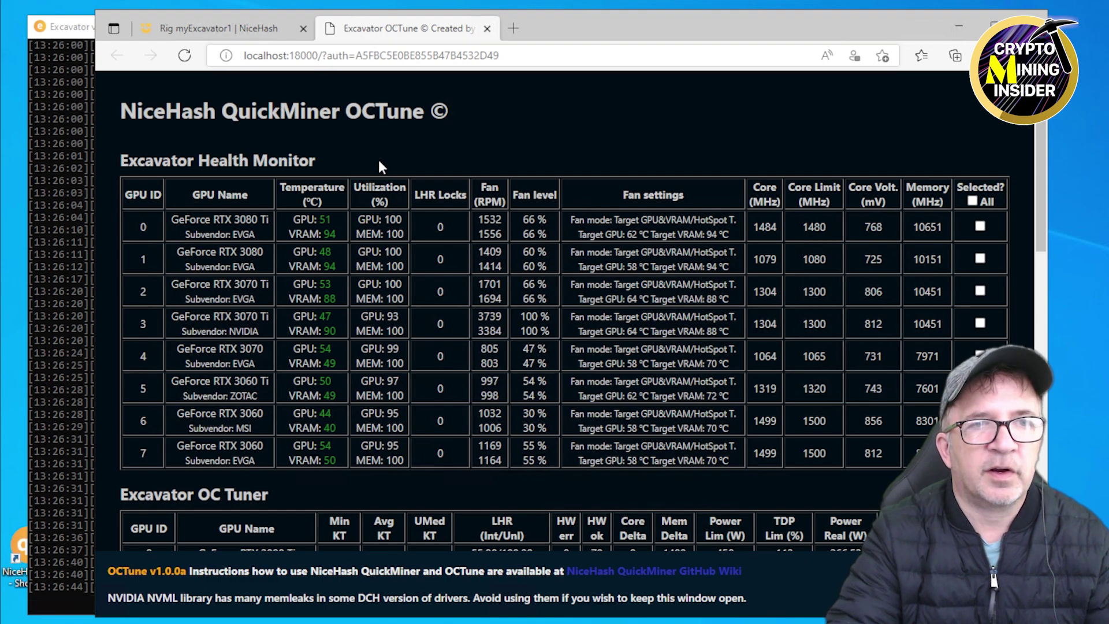
Change the GeForce RTX 3060 Ti's optimization profile to Manual on the NiceHash rig page.
left_click(196, 32)
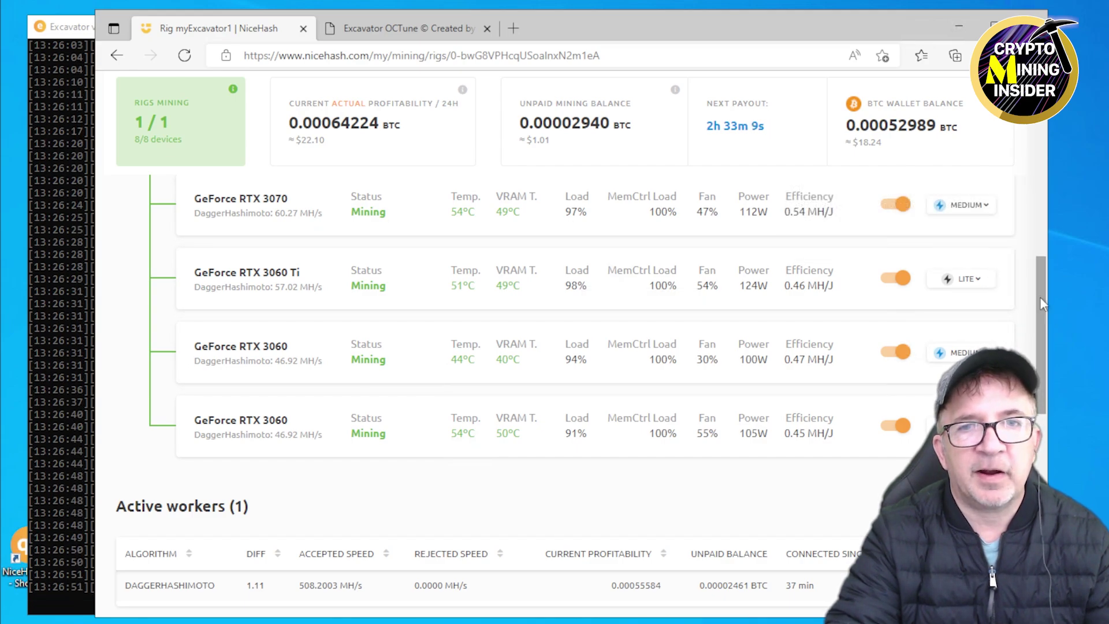
scroll(1040, 296, "up", 3)
scroll(1049, 307, "down", 4)
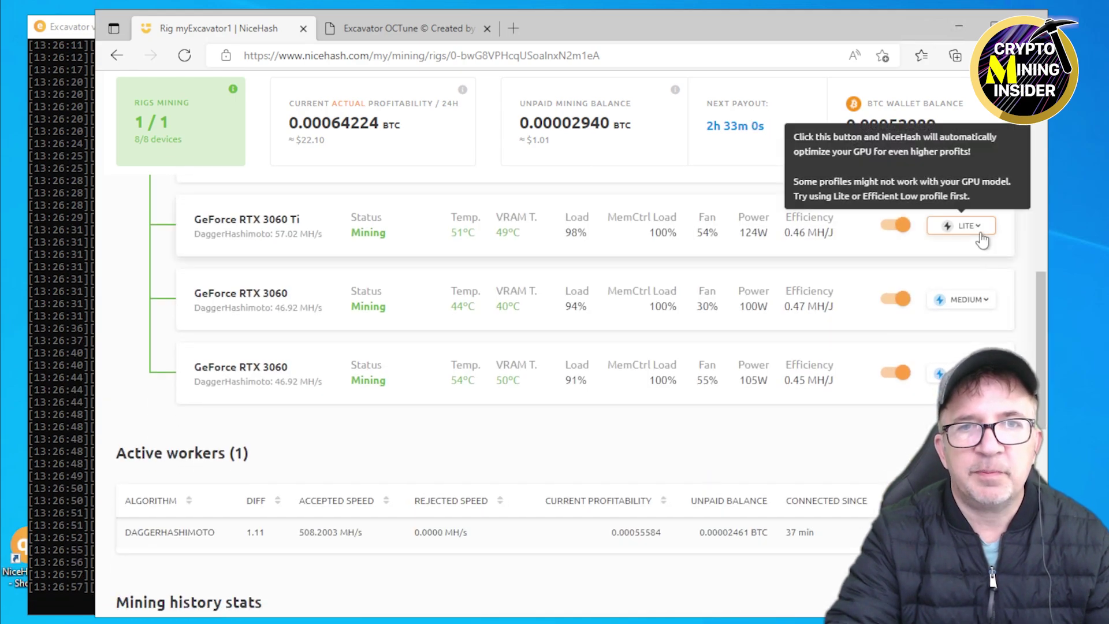
left_click(970, 226)
left_click(974, 250)
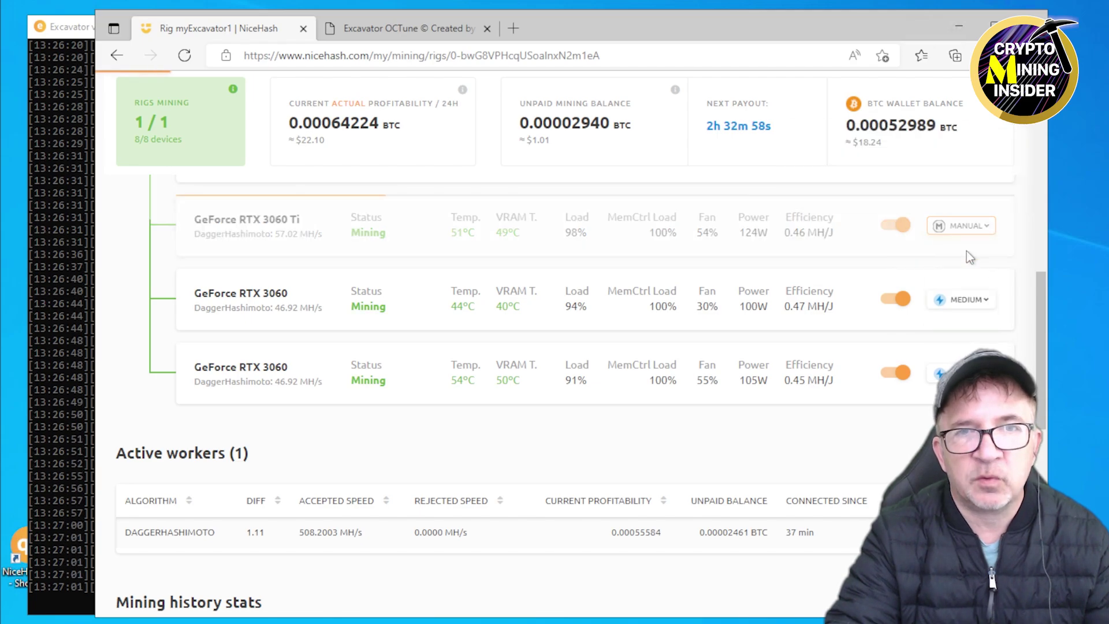
In OCTune, choose 5. GeForce RTX 3060 Ti as the single selected device.
left_click(439, 30)
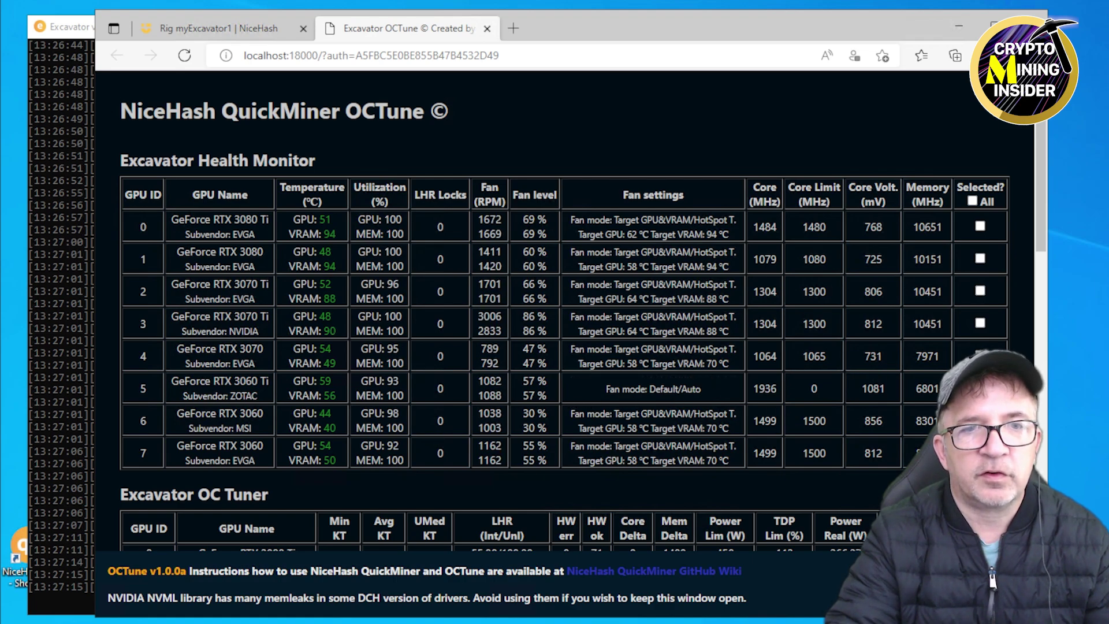
left_click_drag(1039, 226, 1079, 508)
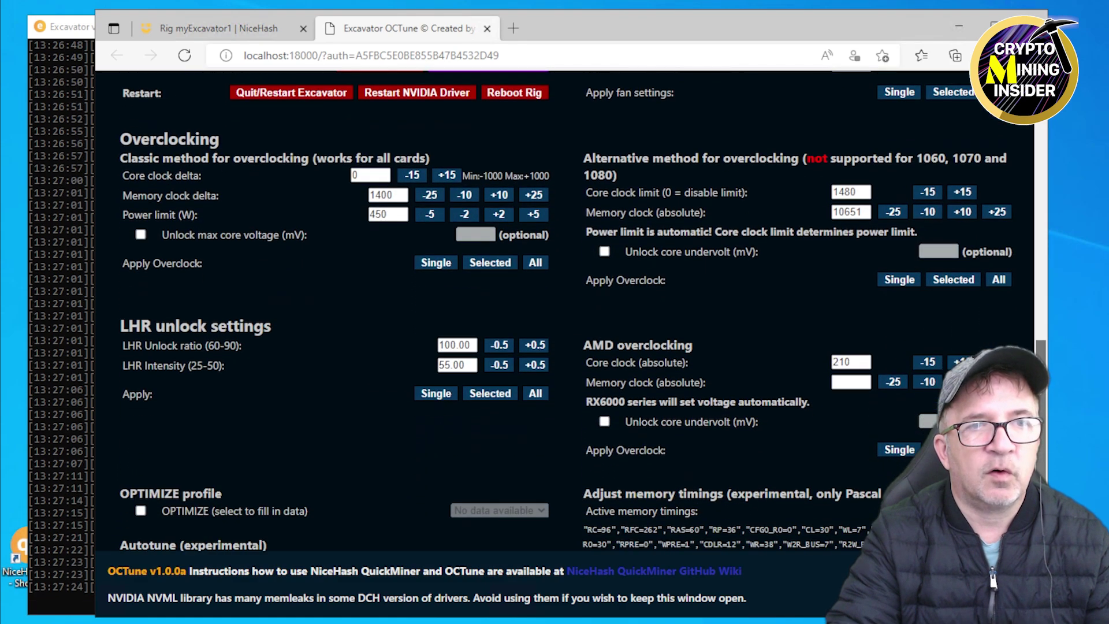
scroll(508, 136, "up", 3)
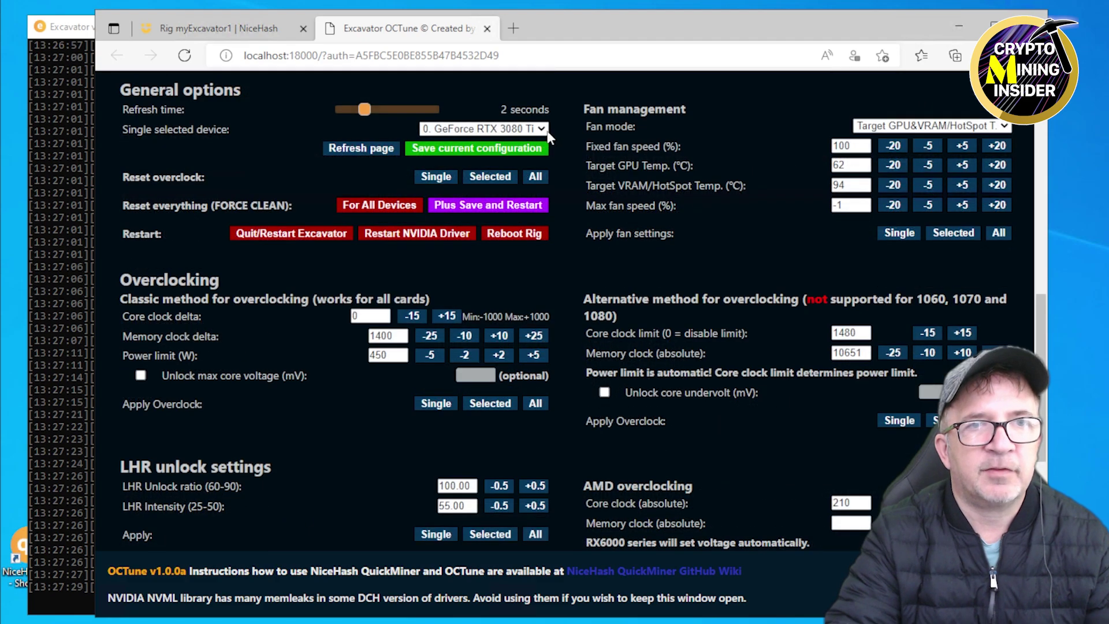
left_click(542, 130)
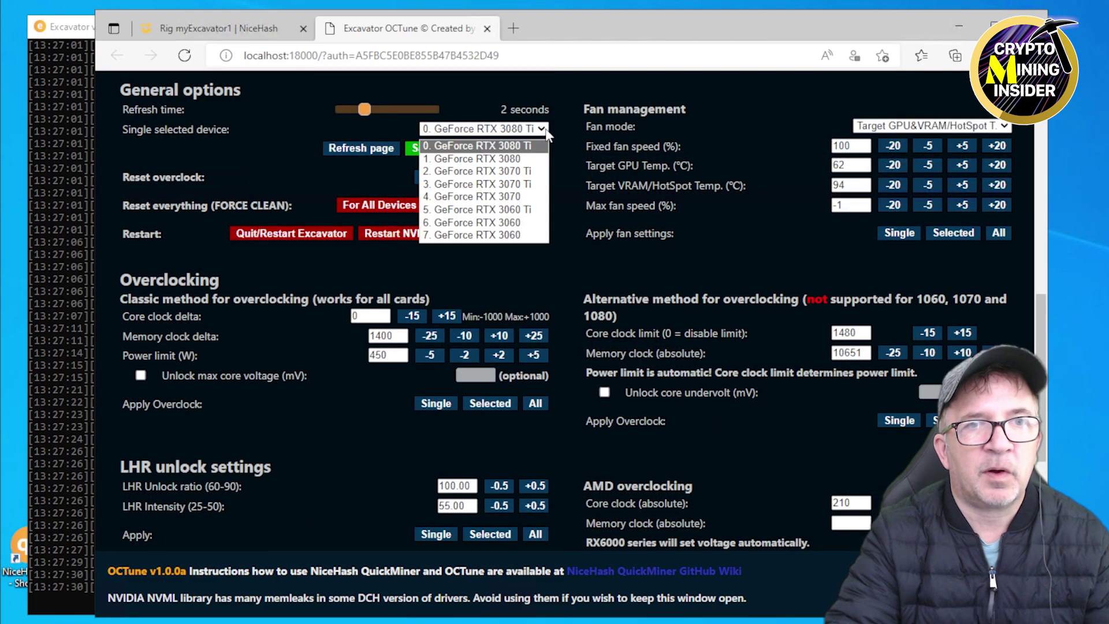
left_click(522, 210)
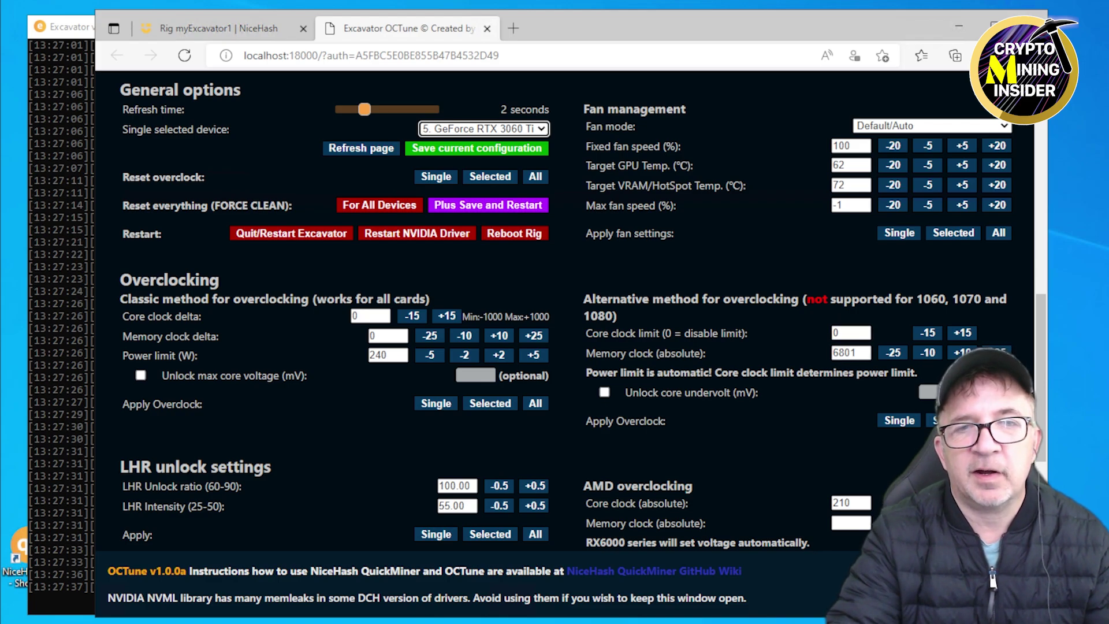
Set the RTX 3060 Ti's core clock limit to 1500 and absolute memory clock to 7800, and apply the overclock to that card.
double_click(851, 332)
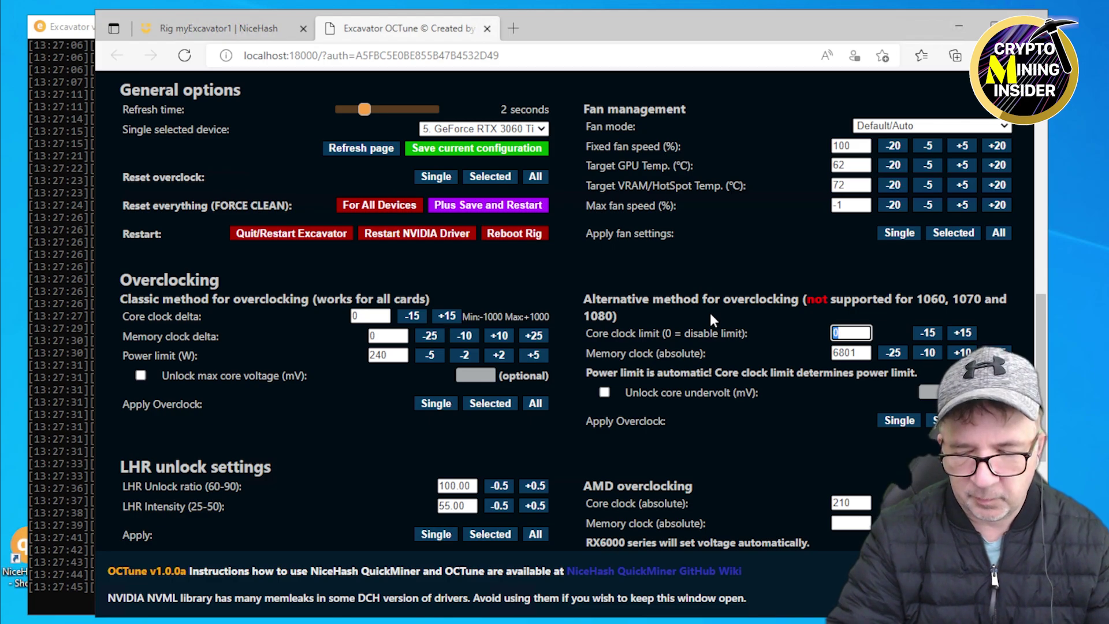
type("1")
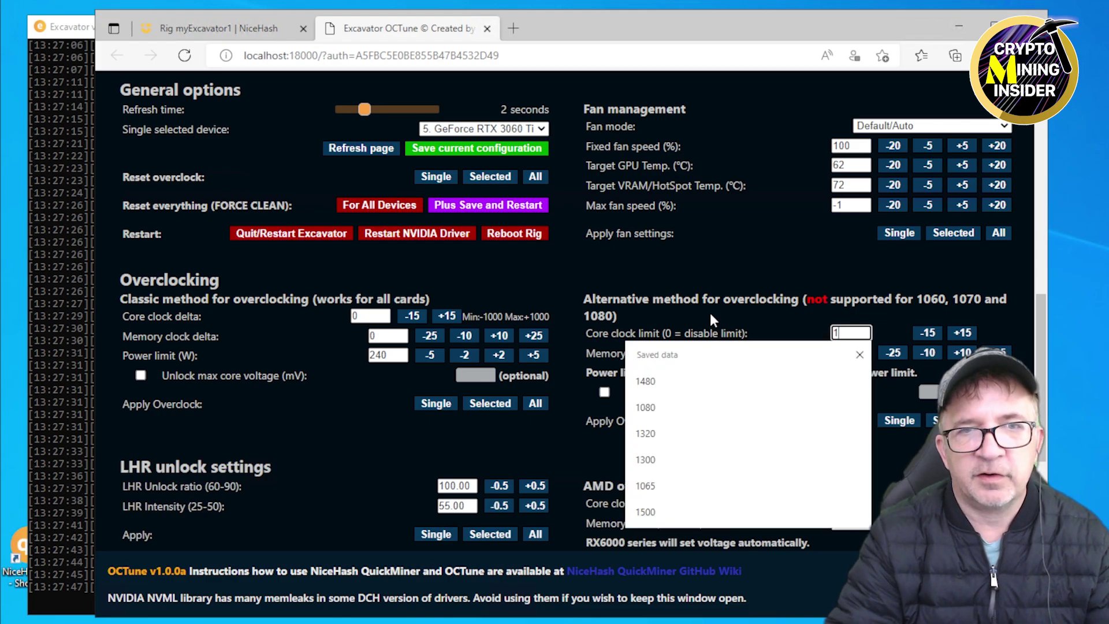
type("500")
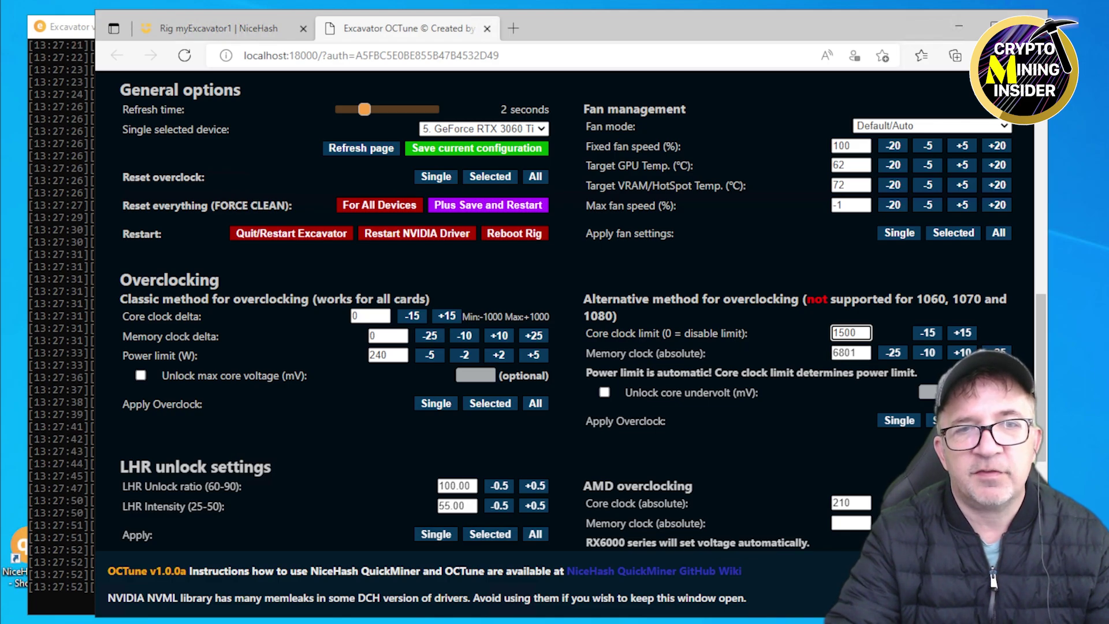
key("Tab")
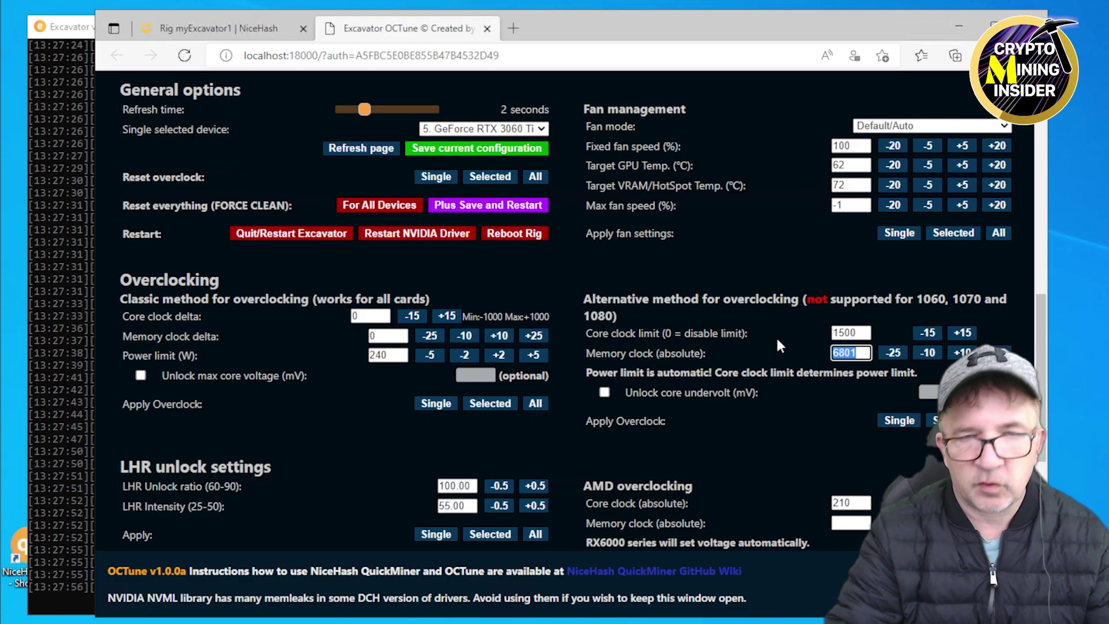
type("7800")
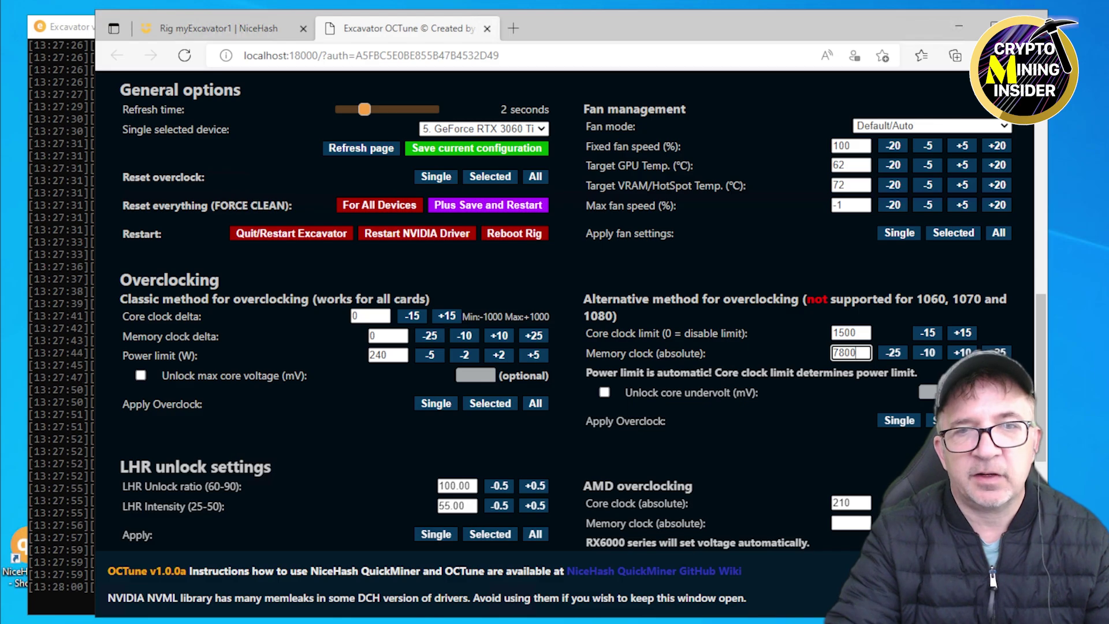
left_click(1016, 404)
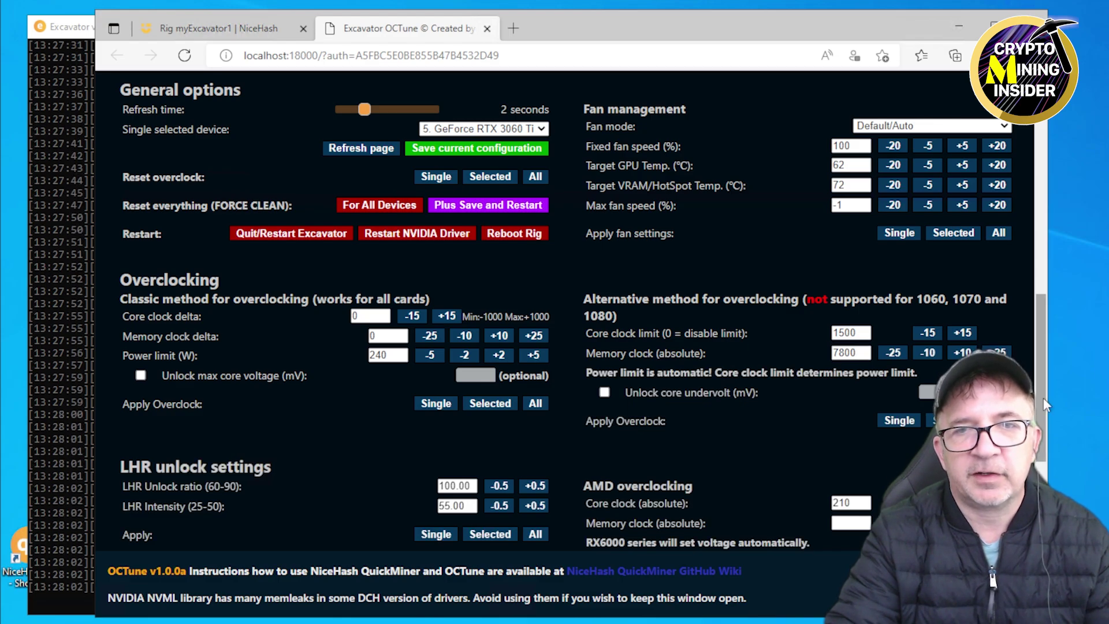
Mark GPU 5, the RTX 3060 Ti, as selected in the health monitor and check its clocks, power and speed.
left_click_drag(1043, 397, 997, 217)
left_click(978, 294)
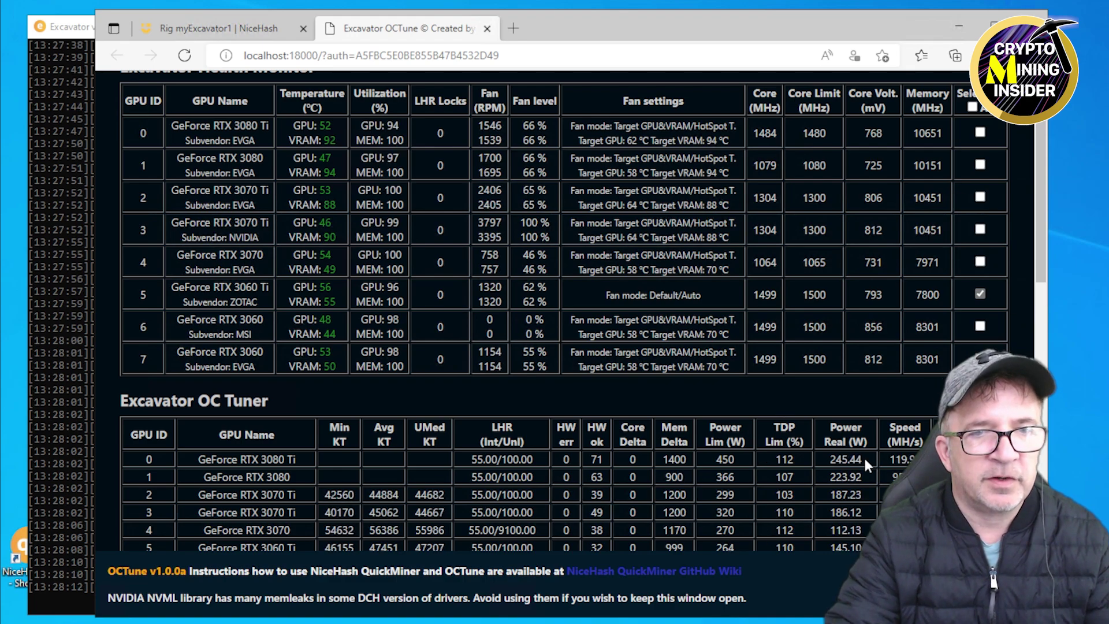
scroll(867, 462, "down", 2)
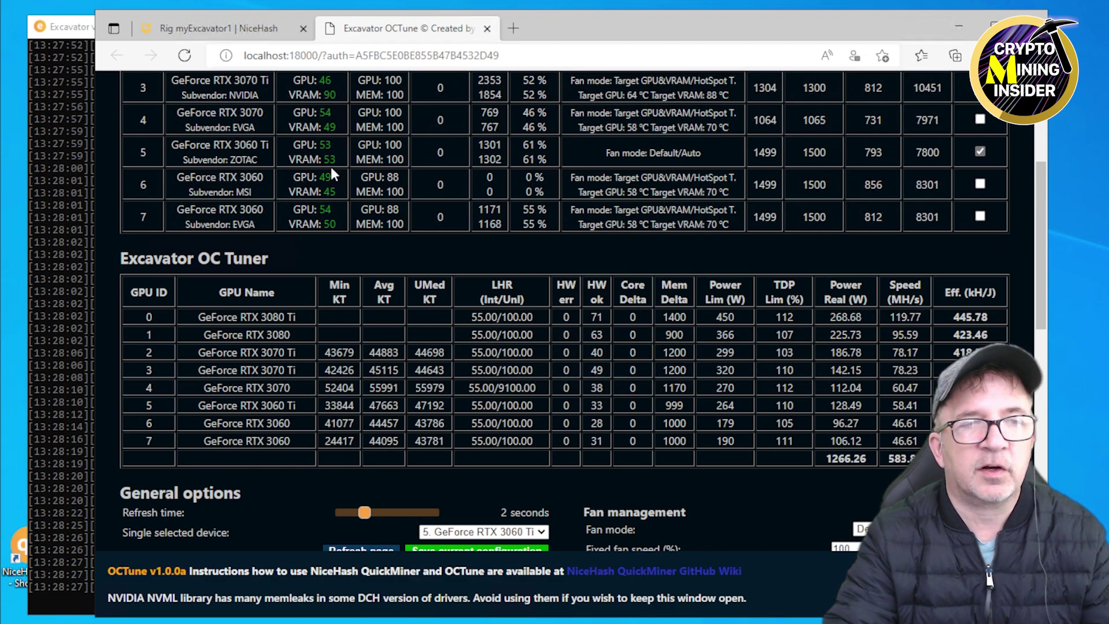
Compare the RTX 3060 Ti's hashrate, power and efficiency in the Excavator console with its OCTune readings.
left_click(57, 279)
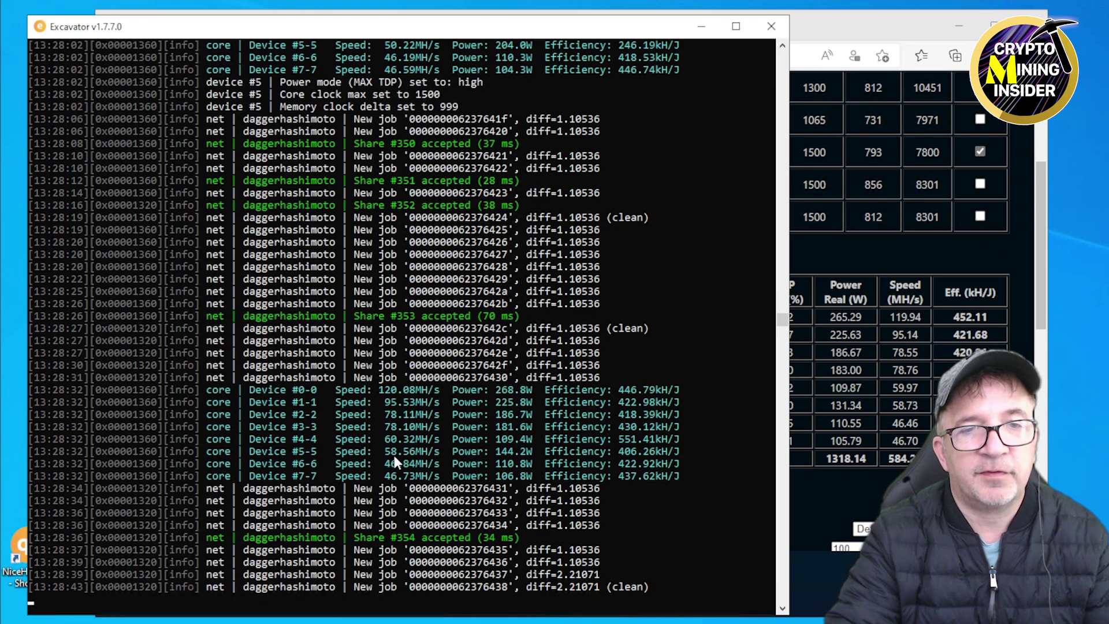
left_click(1023, 307)
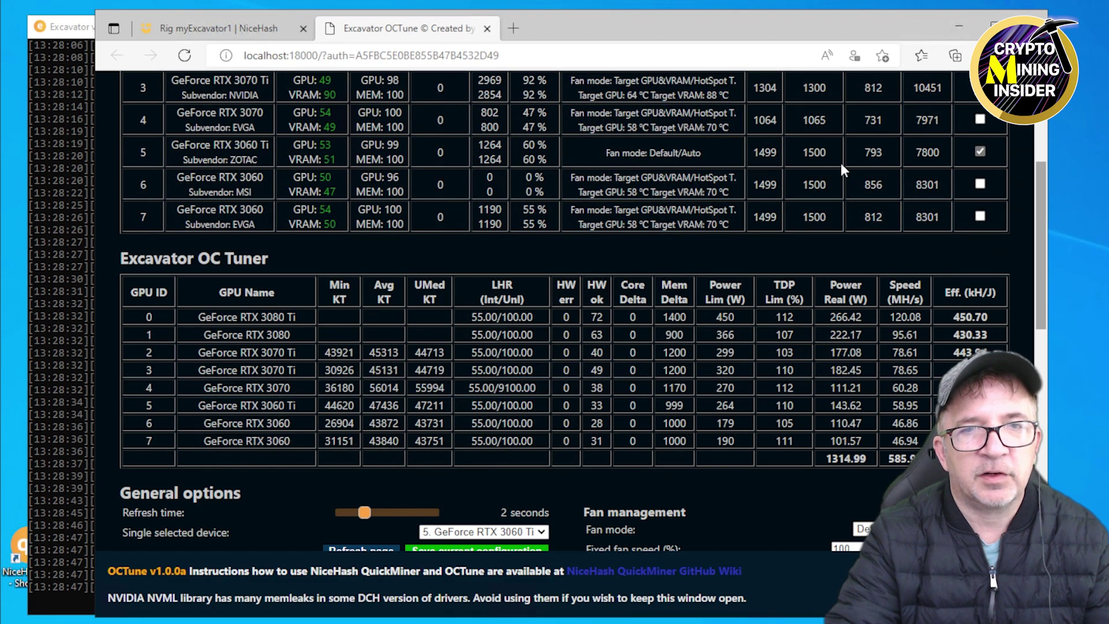
left_click(71, 201)
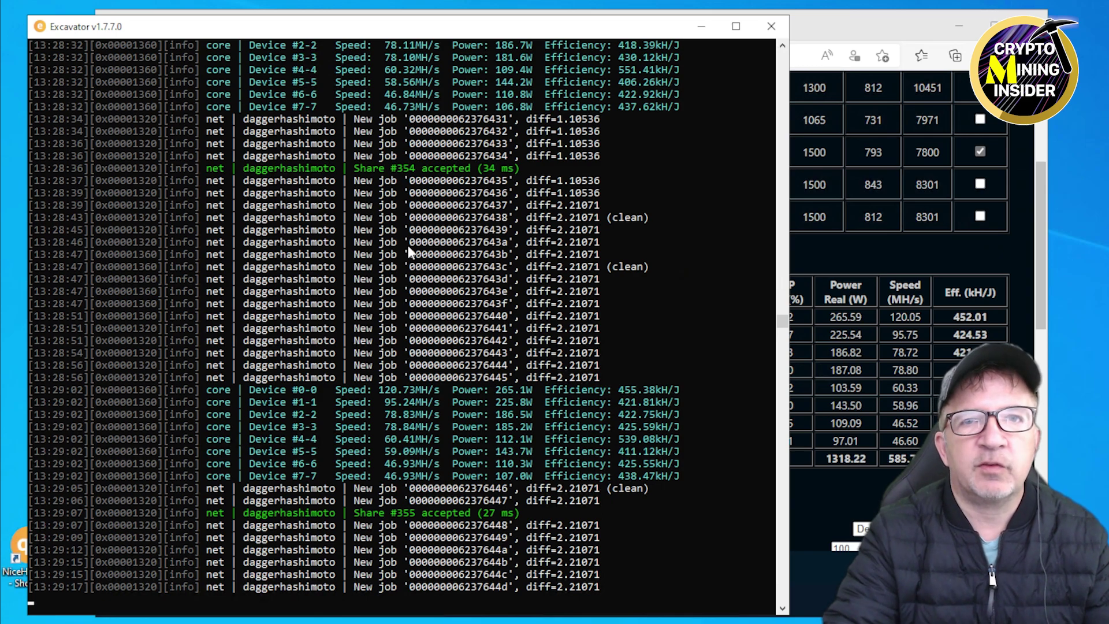
left_click(827, 35)
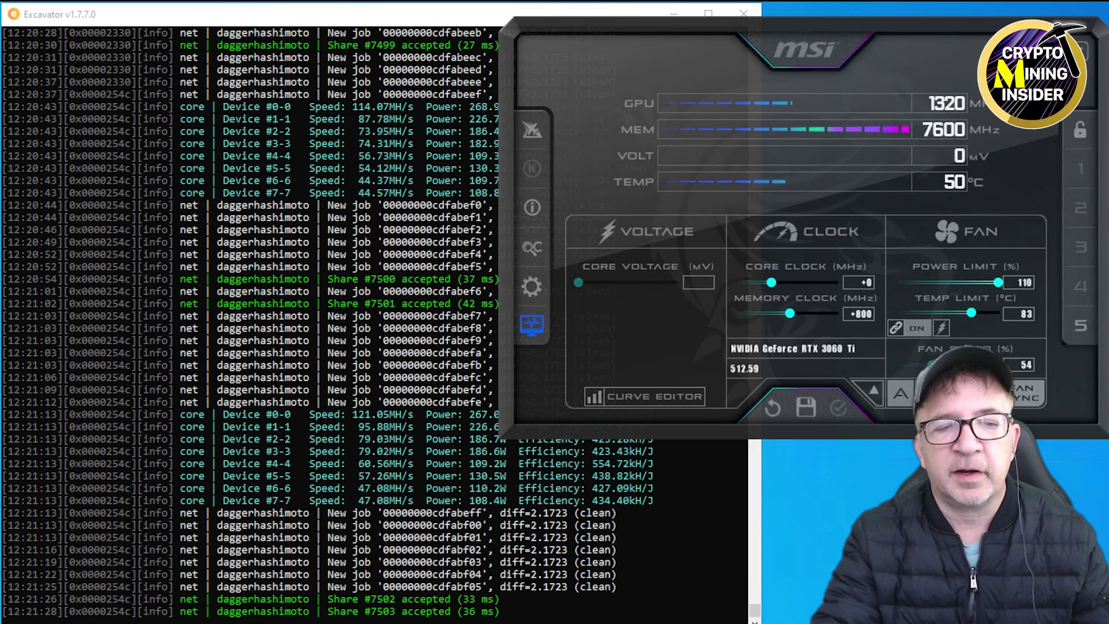
Open MSI Afterburner's detached hardware monitor, move it clear of the window edge, and examine the power graphs for GPU1 through GPU8.
left_click(531, 325)
left_click_drag(567, 168, 518, 38)
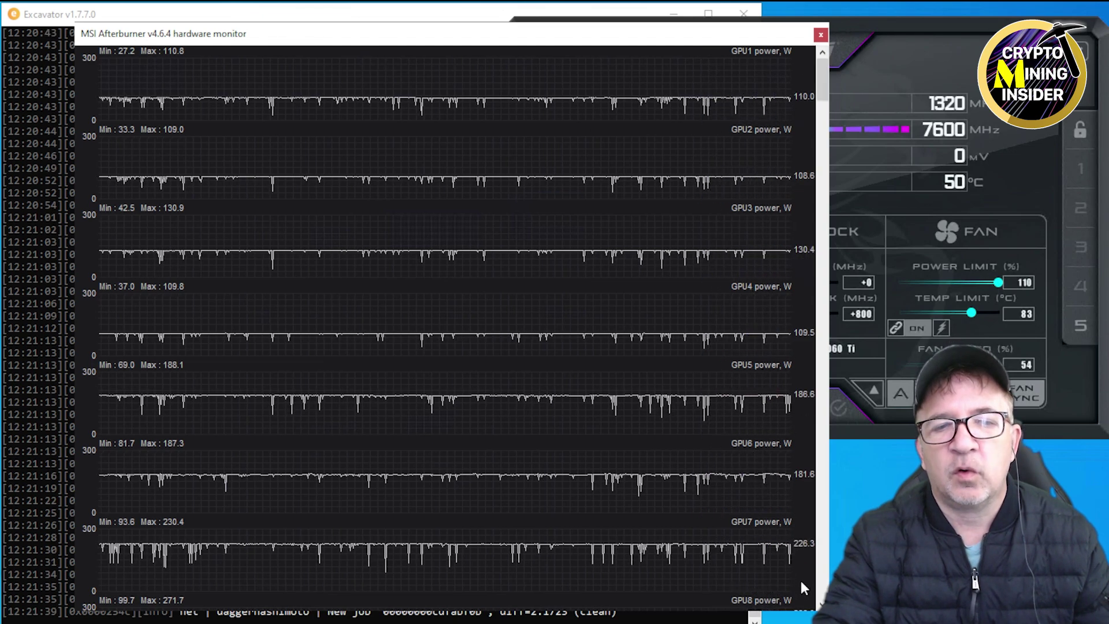
scroll(820, 603, "down", 1)
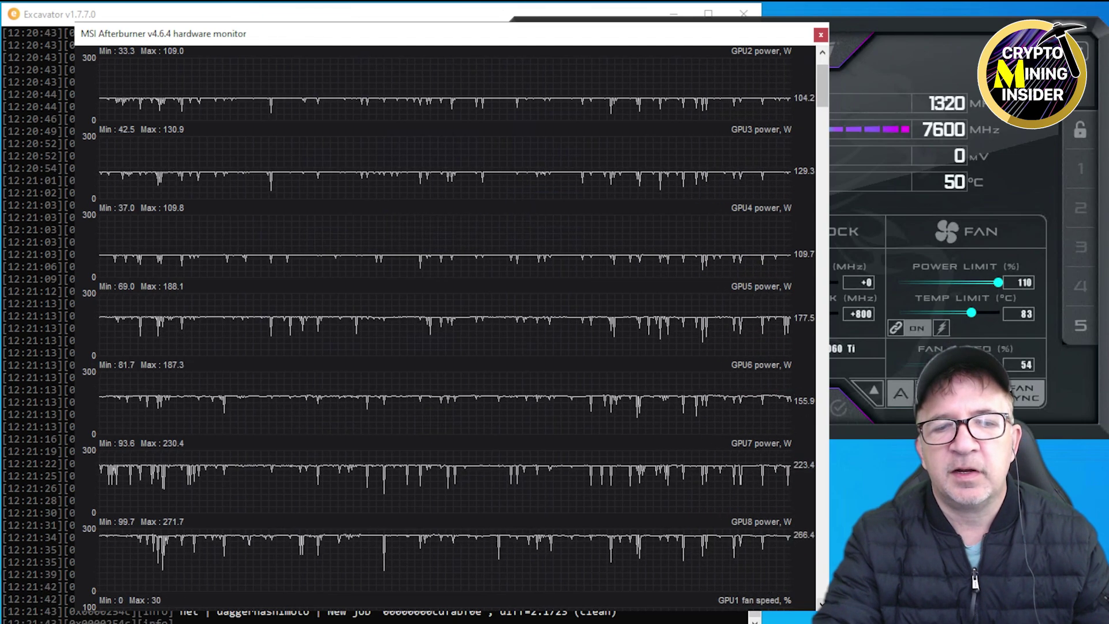
left_click_drag(799, 620, 798, 623)
scroll(731, 112, "up", 1)
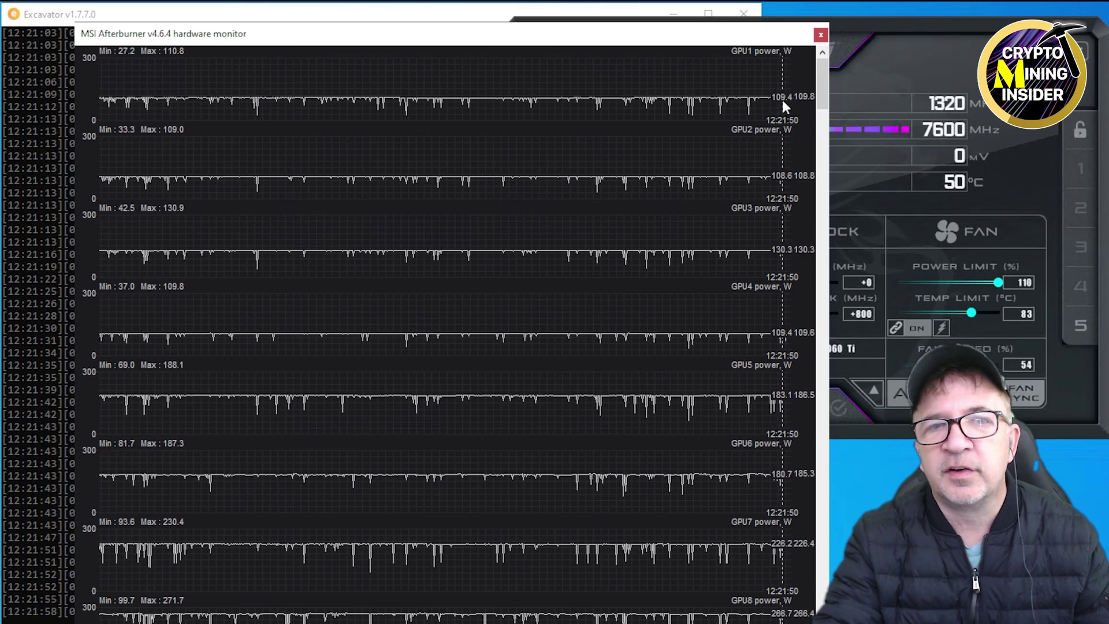
scroll(759, 430, "down", 1)
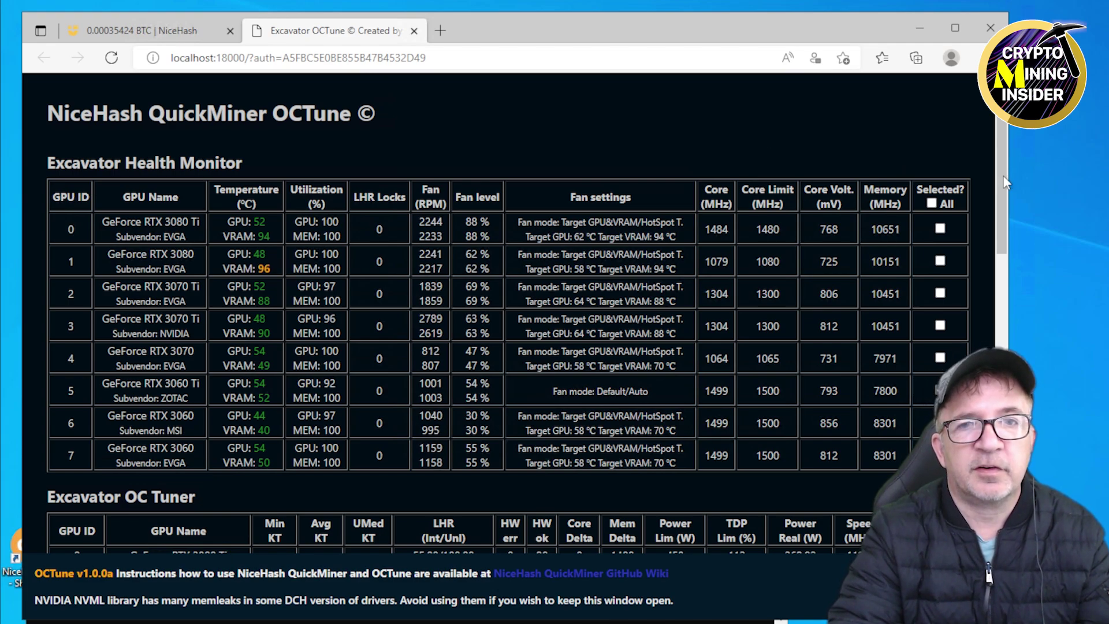
Switch to the NiceHash mining stats page, show the mining history for All Algorithms, and examine the one-day pay rate chart.
mouse_move(999, 214)
left_mouse_down()
mouse_move(998, 500)
mouse_move(934, 137)
left_mouse_up()
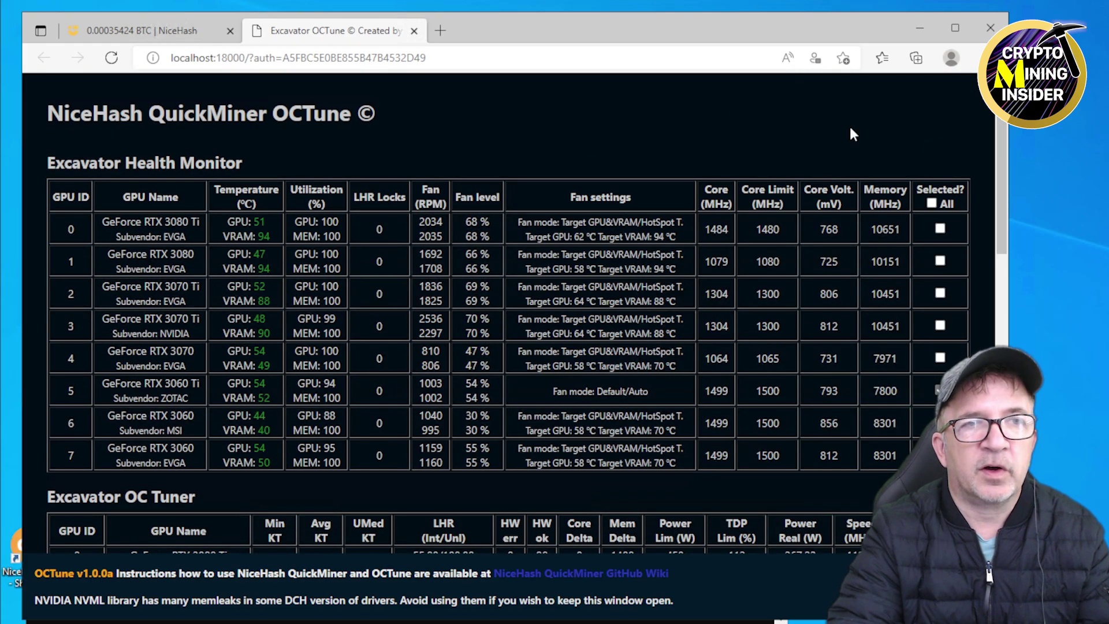
left_click(168, 33)
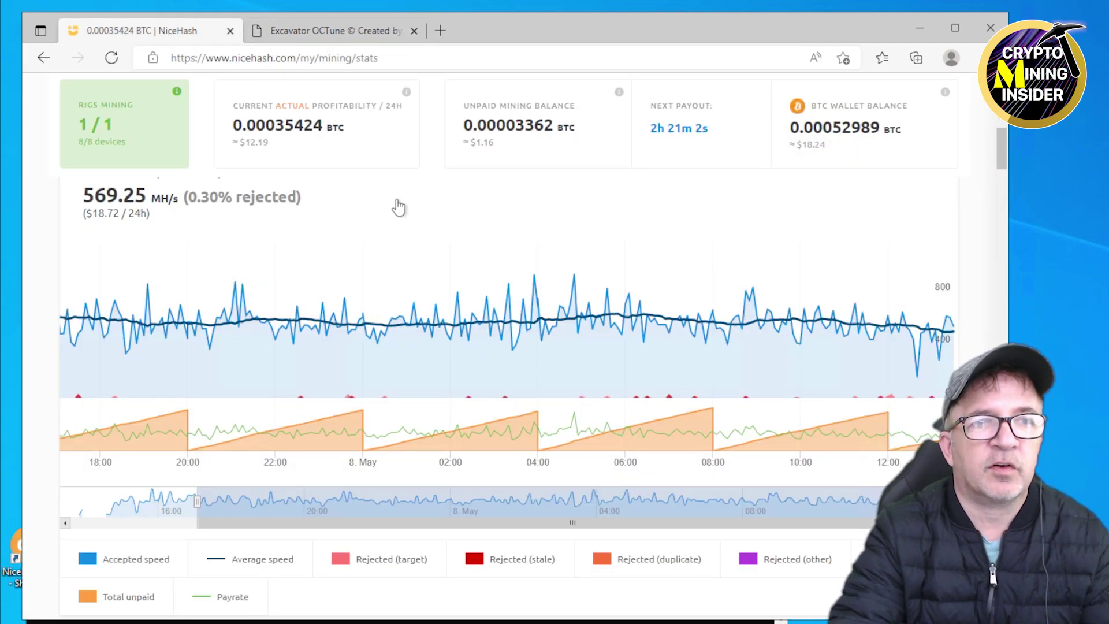
scroll(397, 204, "up", 4)
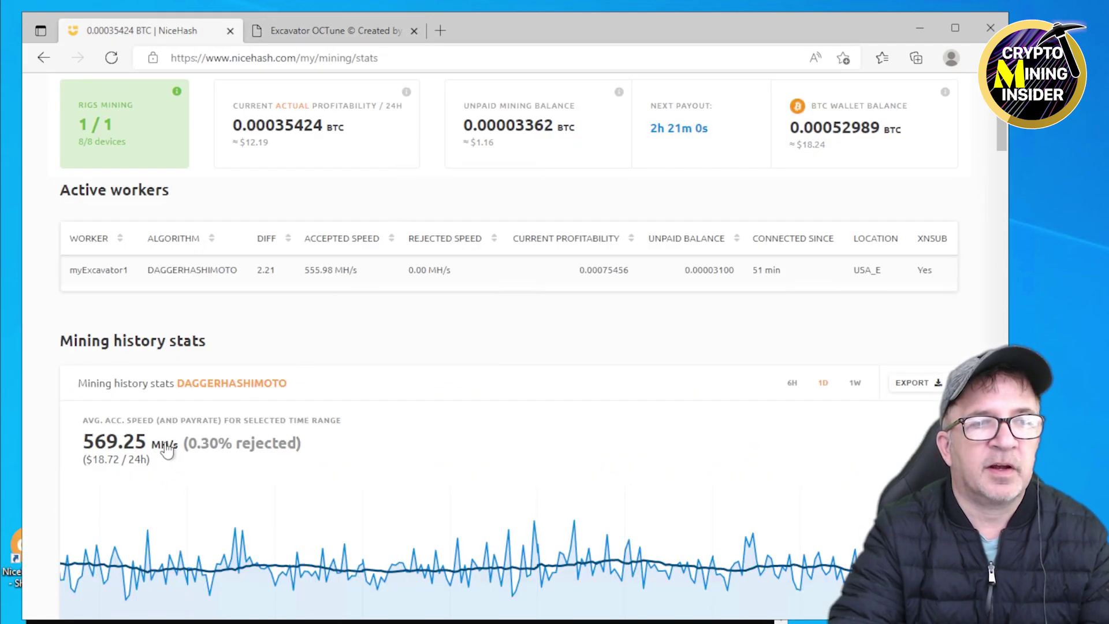
left_click(231, 386)
left_click(242, 416)
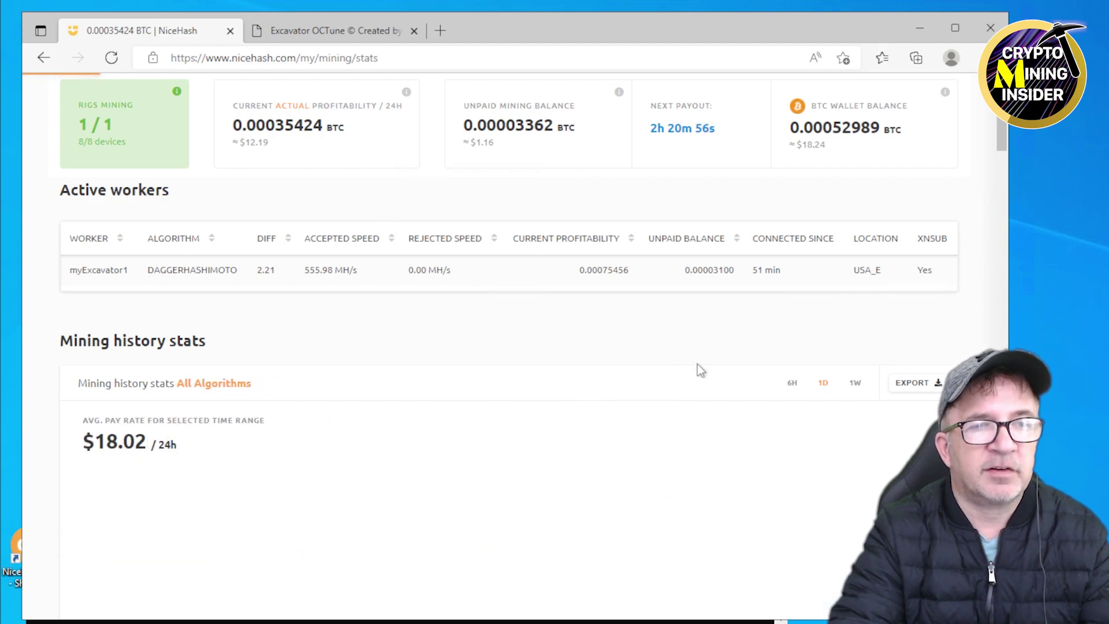
scroll(716, 364, "down", 3)
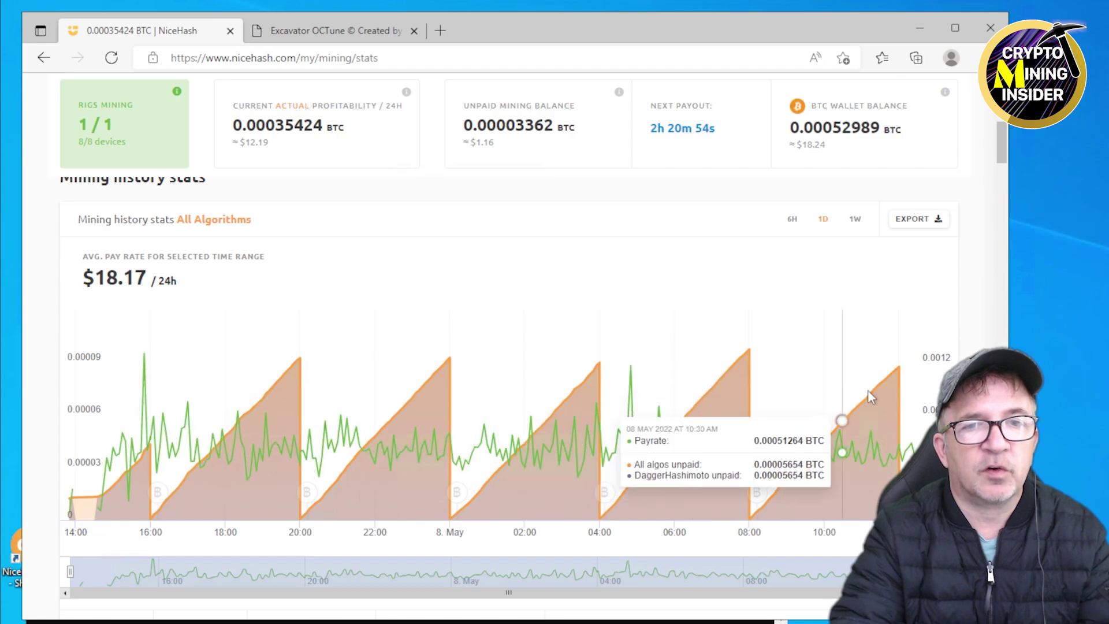